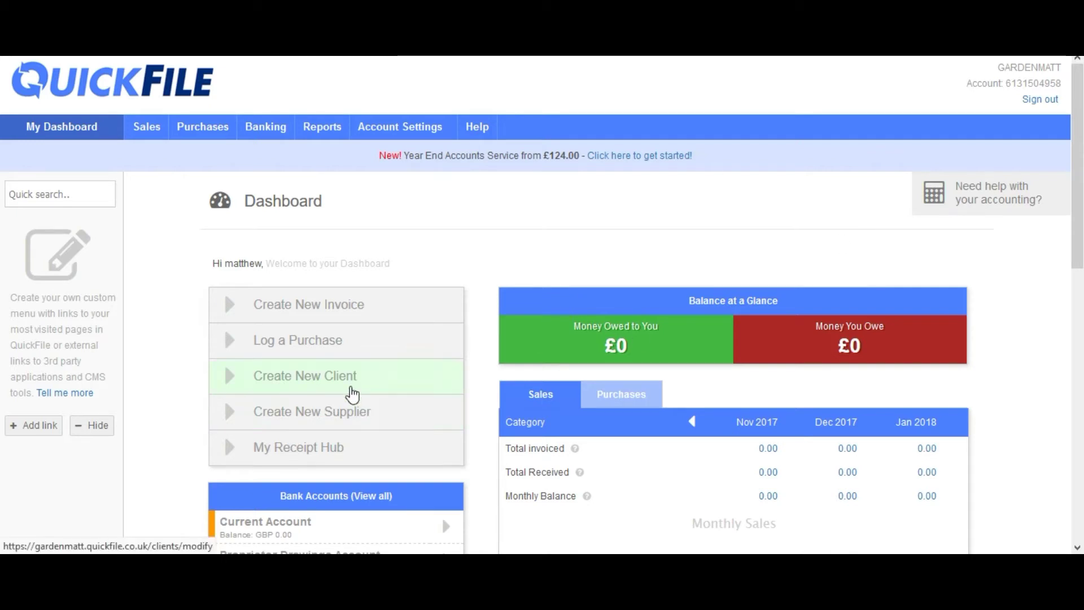
Step: Open the new client form, look through its client and contact detail fields, and return to the dashboard without saving
left_click(353, 394)
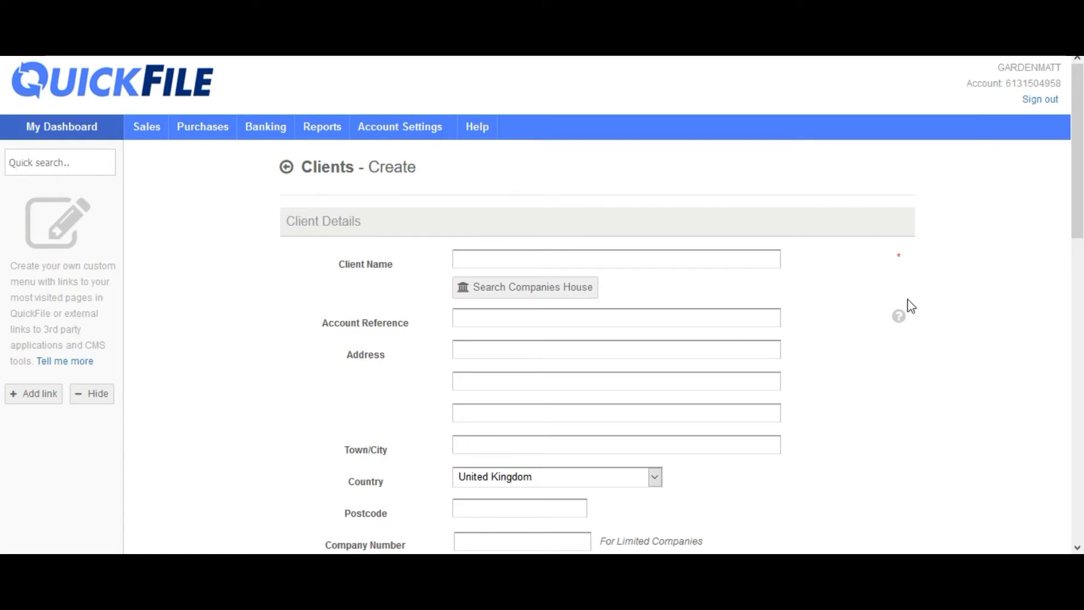
scroll(3, 348, "down", 2)
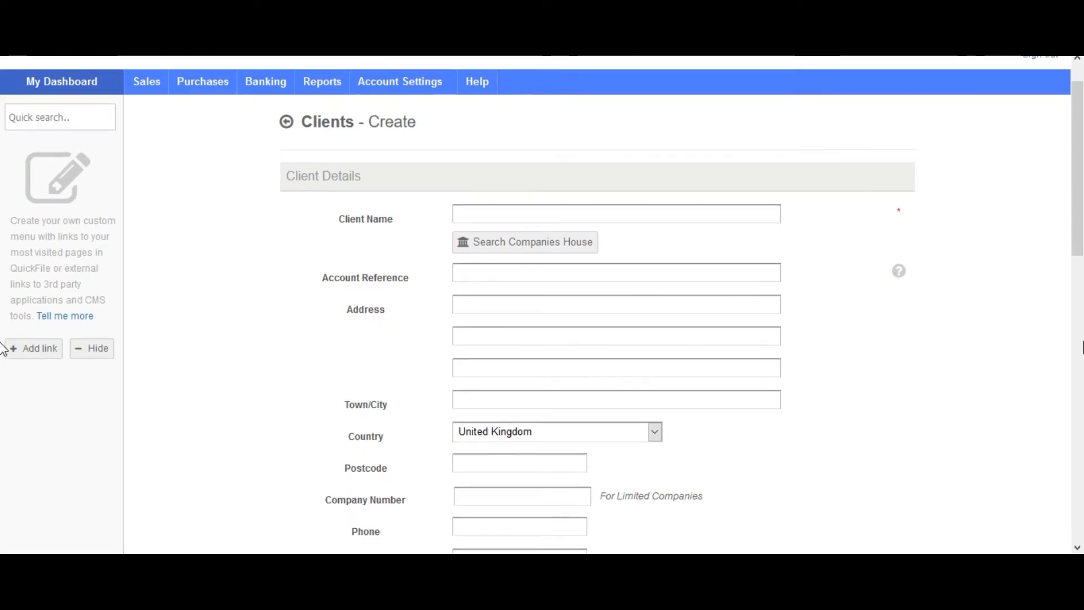
scroll(3, 349, "down", 8)
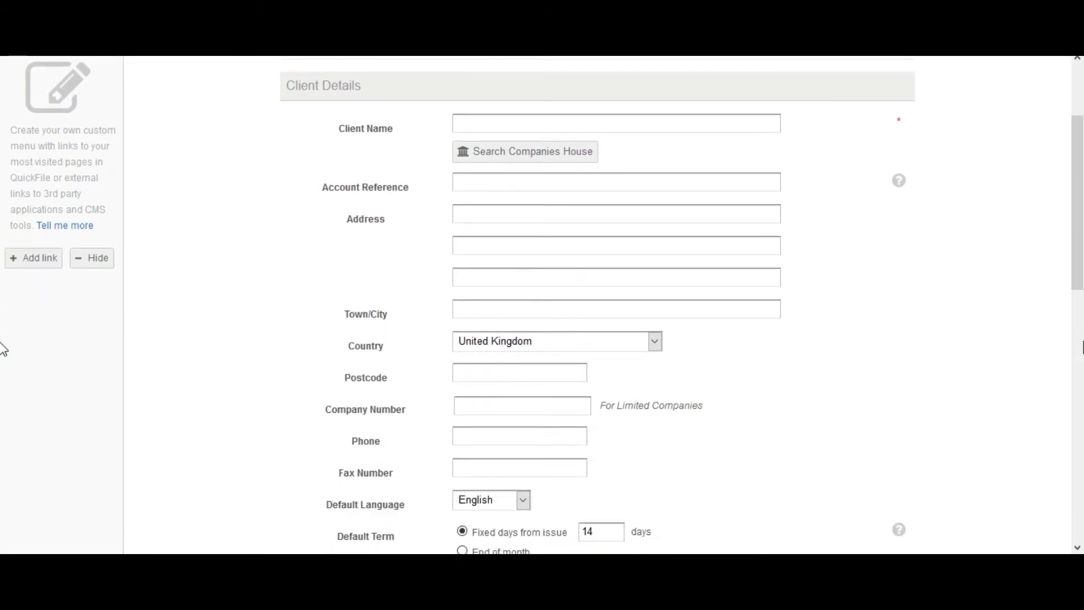
scroll(3, 349, "down", 4)
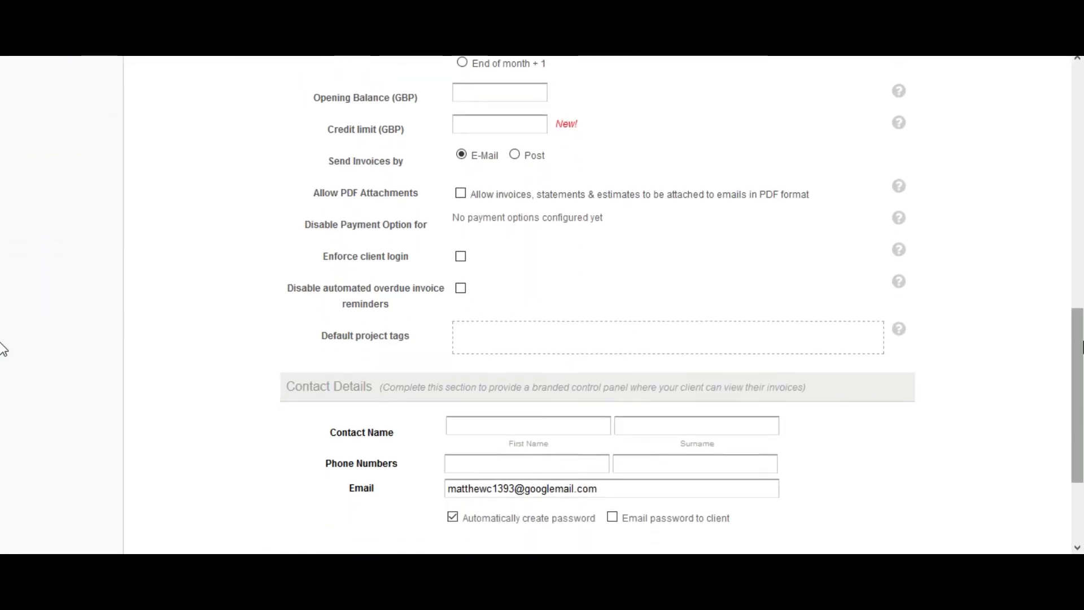
scroll(4, 94, "up", 14)
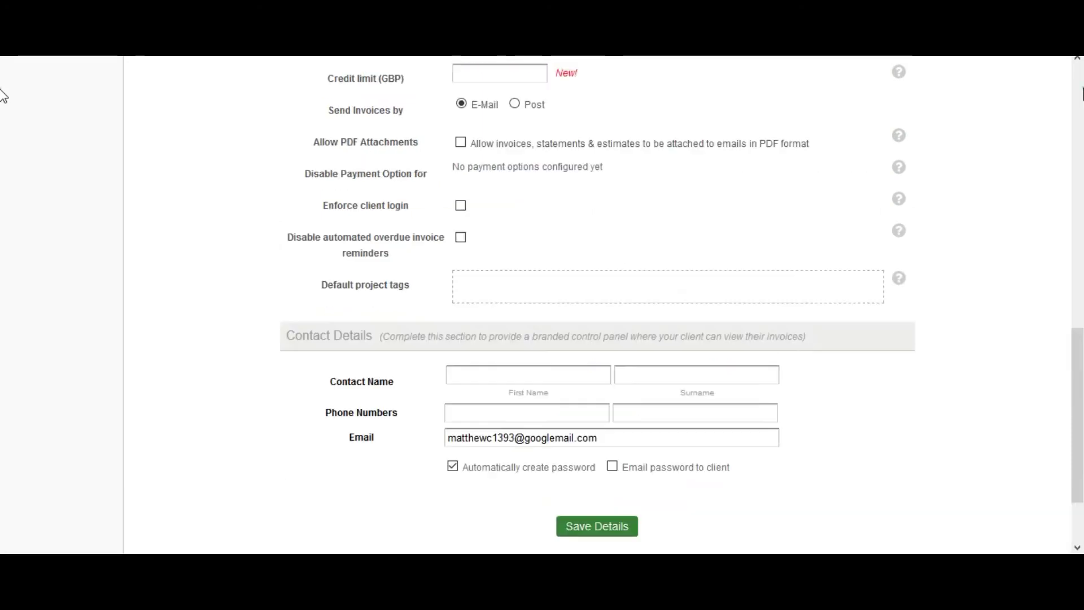
left_click(84, 135)
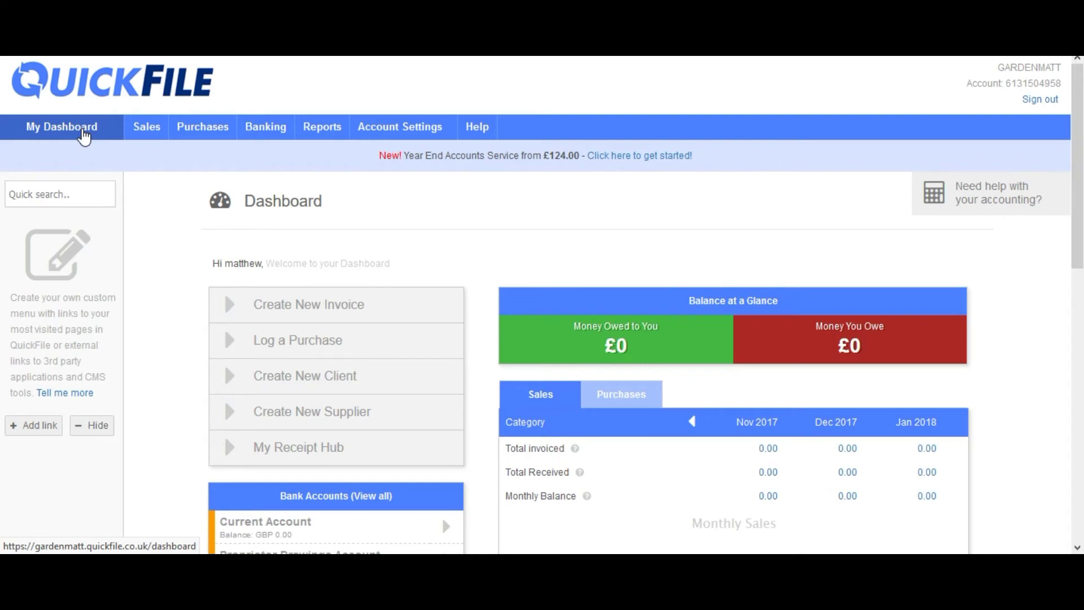
Step: Start a new invoice and assign it to the first existing client suggested for the letter j
left_click(435, 303)
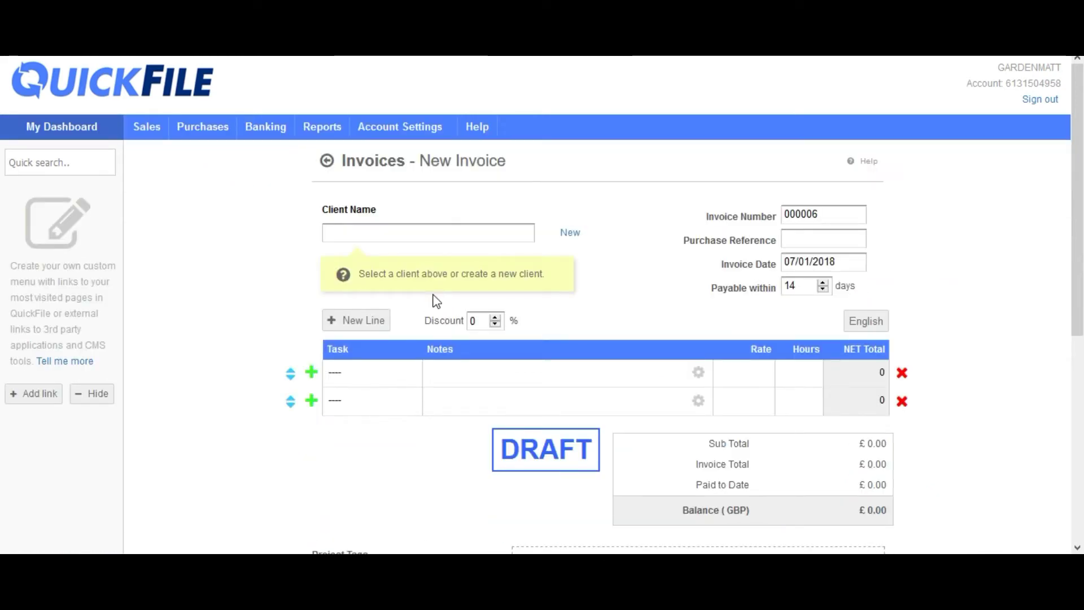
left_click(400, 237)
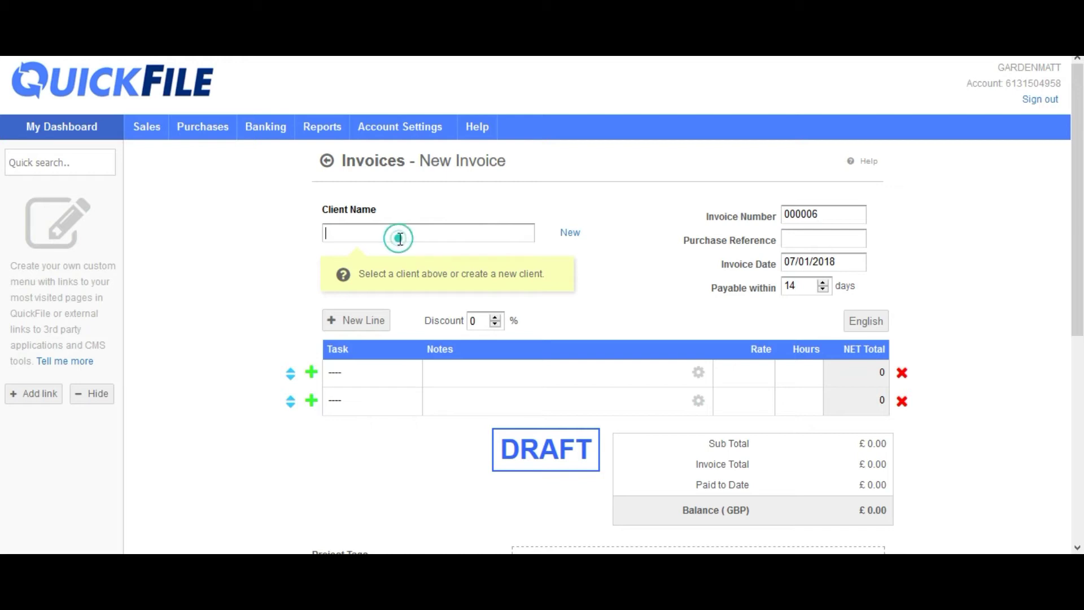
type("j")
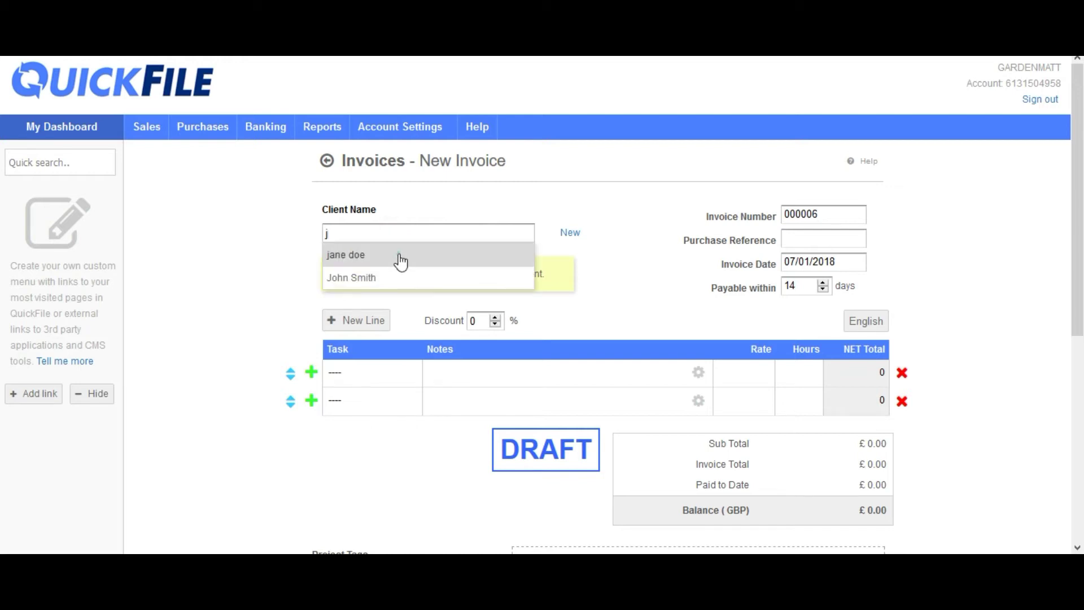
left_click(399, 254)
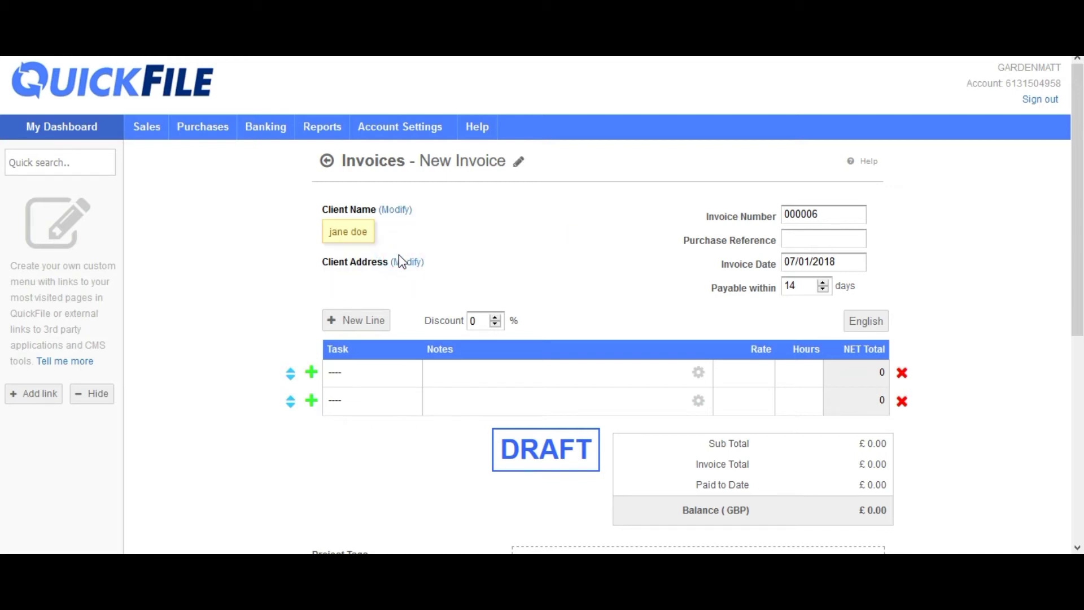
Step: Fill in the first invoice line with the saved task garden maintenances, the note "garen" and a rate of 15
left_click(362, 374)
type("gard")
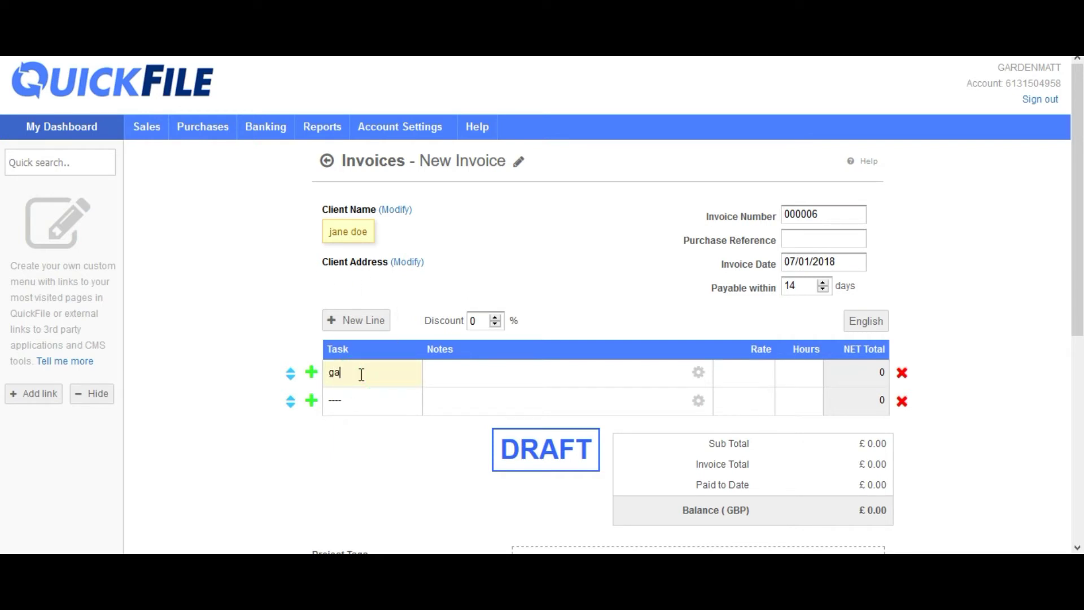
left_click(393, 393)
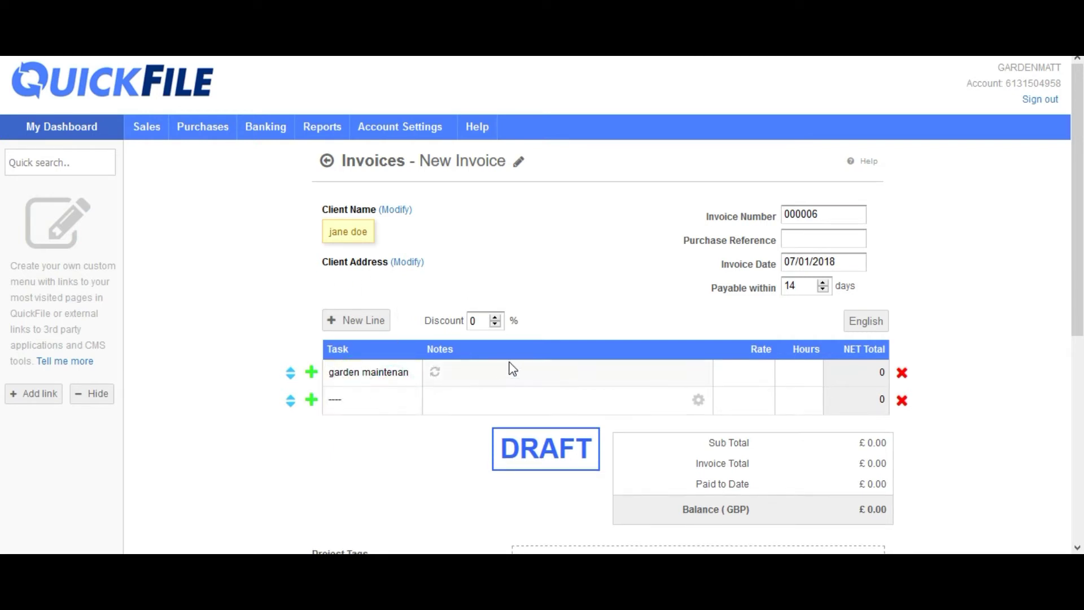
type("g")
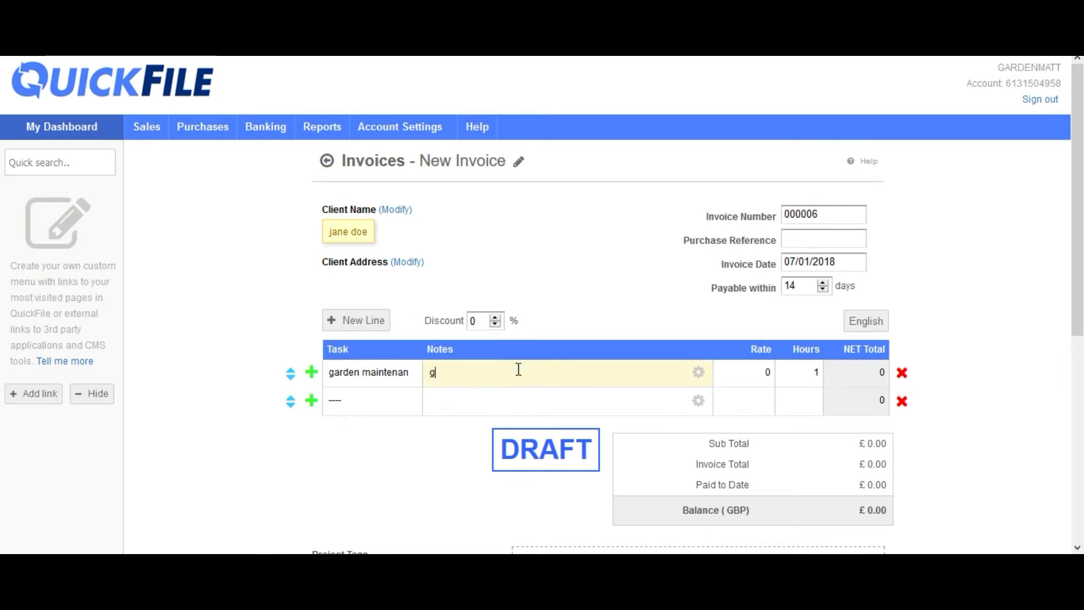
type("aren")
left_click(773, 375)
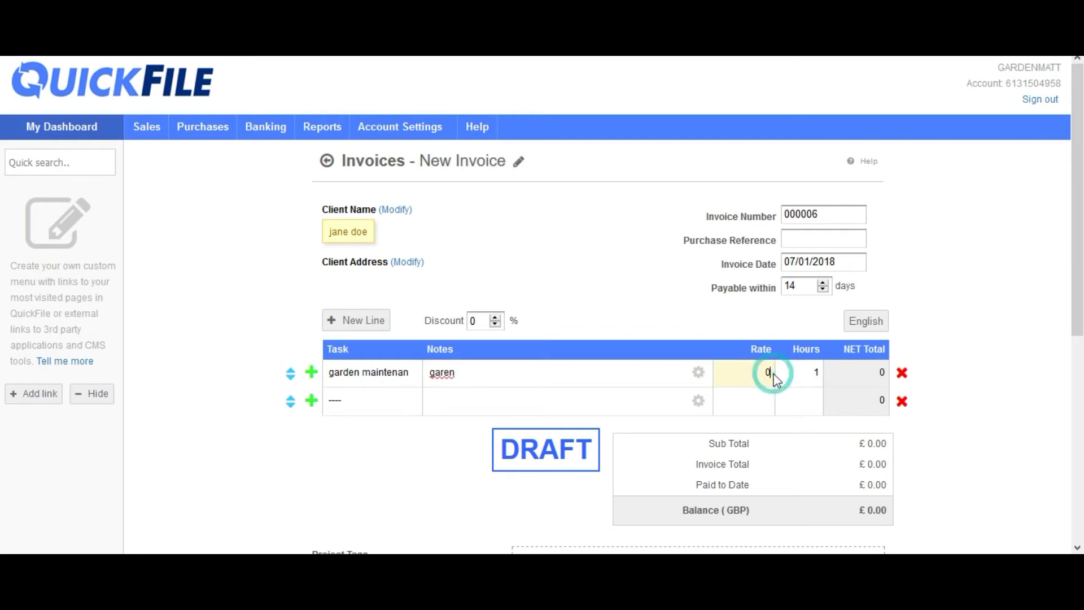
type("15")
left_click(974, 373)
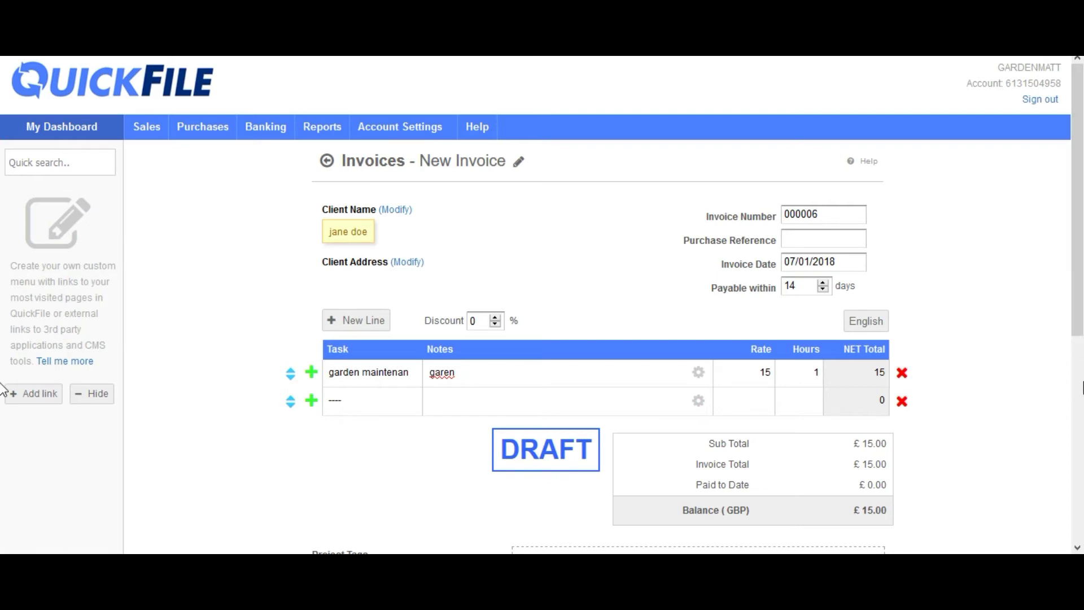
Step: Generate the preview of the draft invoice and review it from the sender details to the balance due
scroll(2, 390, "down", 6)
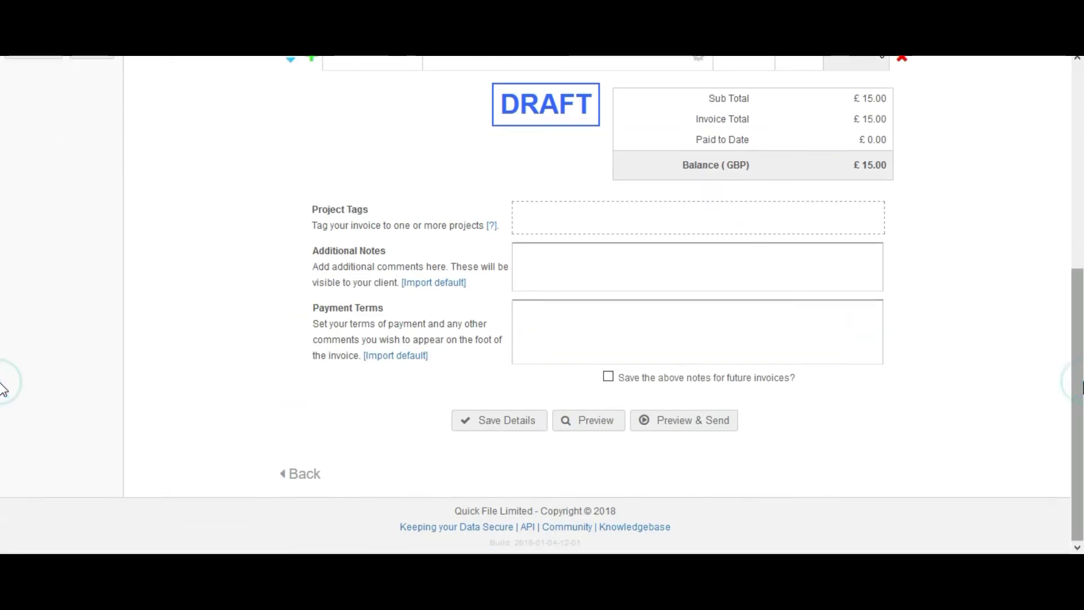
left_click(588, 432)
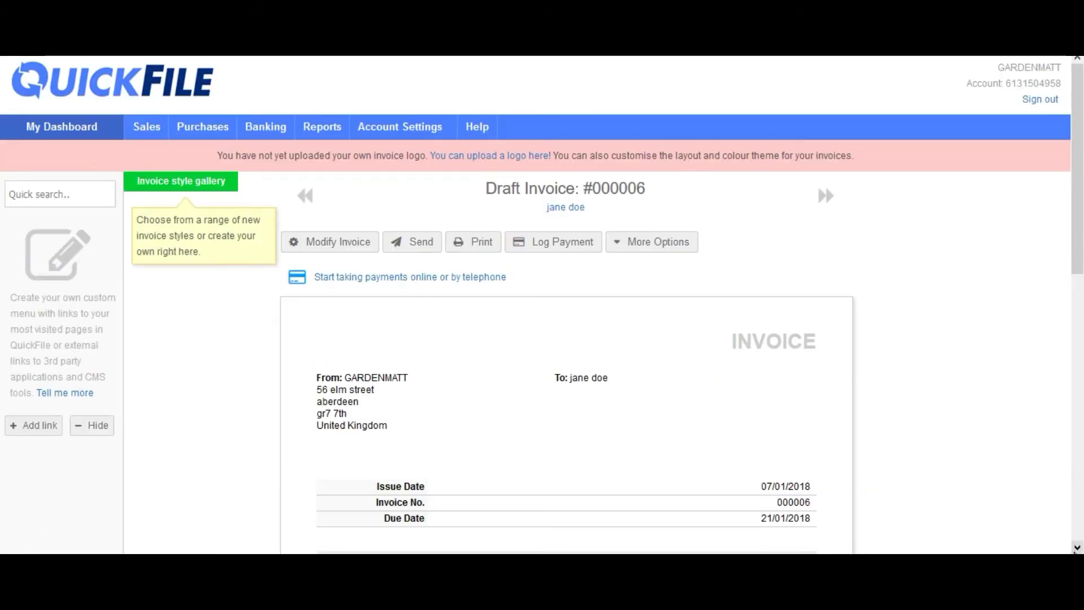
left_click(1076, 547)
left_click(1076, 547)
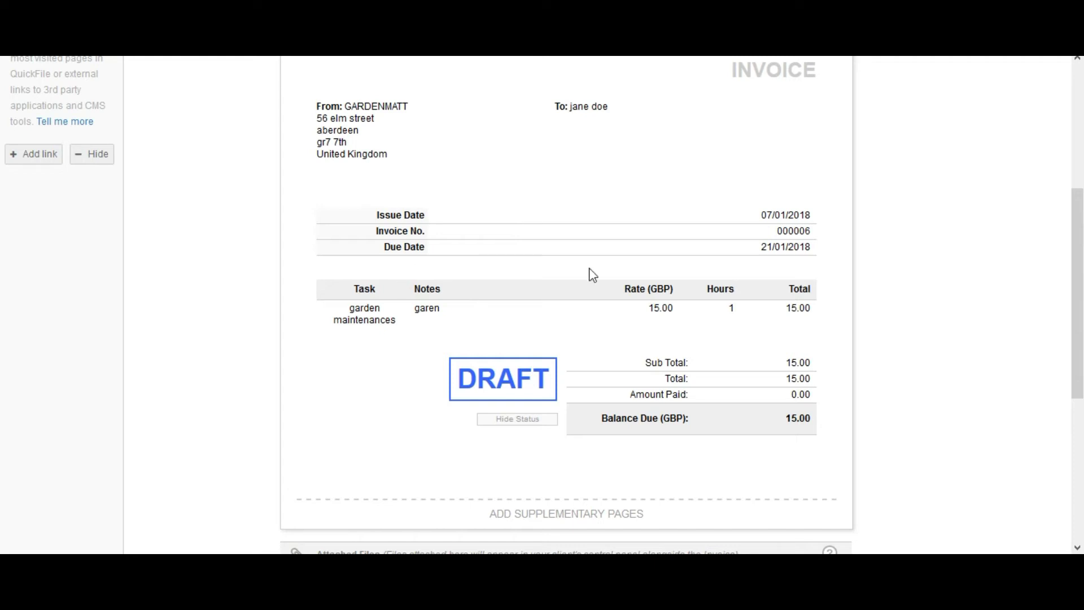
scroll(1078, 63, "up", 3)
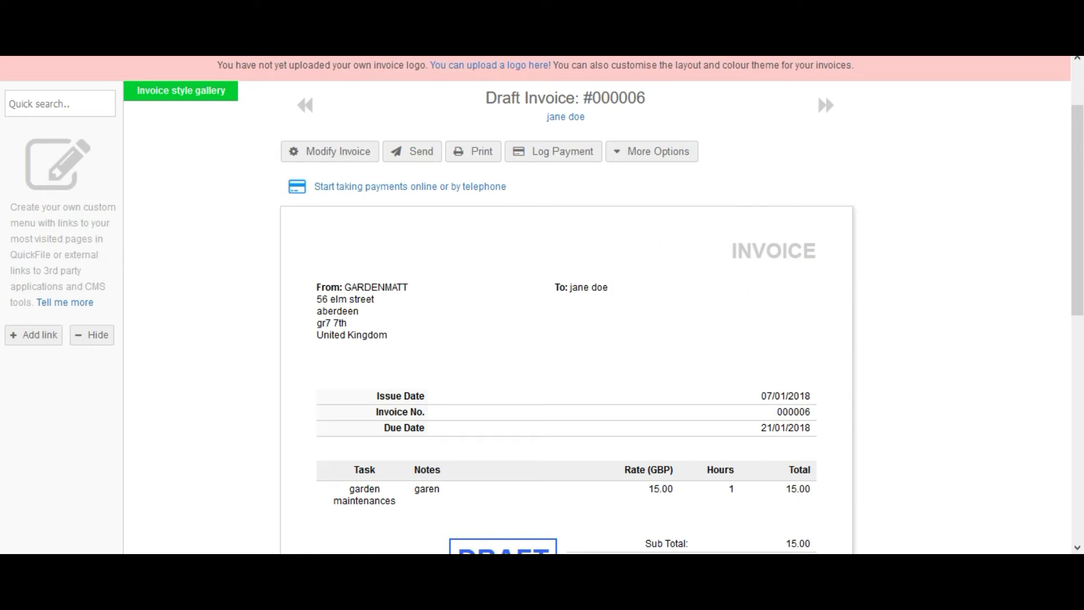
scroll(3, 73, "up", 2)
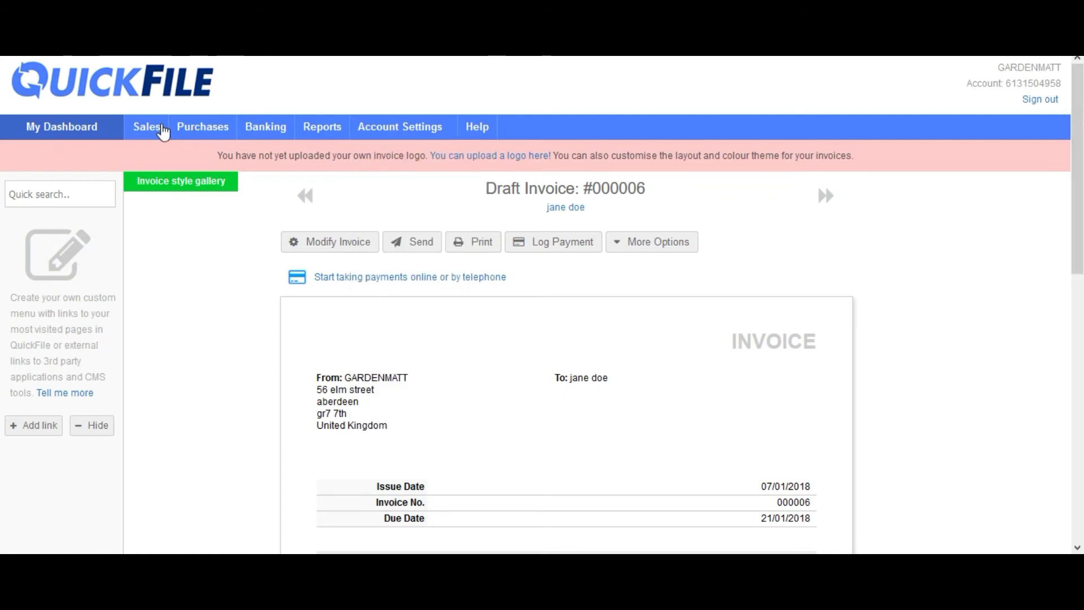
Step: Show the list of all sales invoices to review them, and return to the dashboard
mouse_move(162, 132)
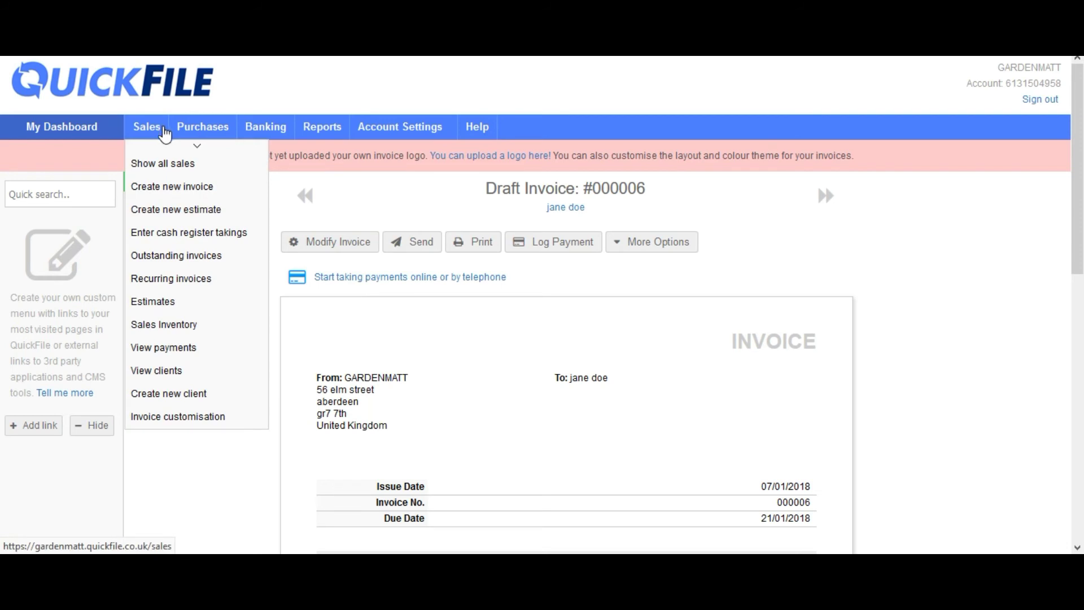
left_click(174, 171)
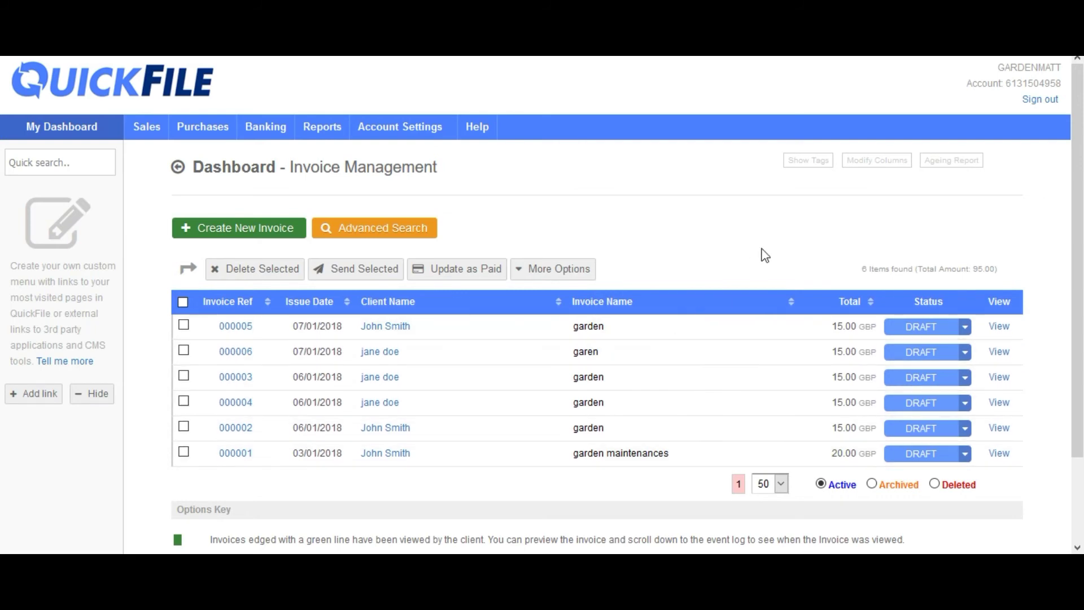
left_click(108, 126)
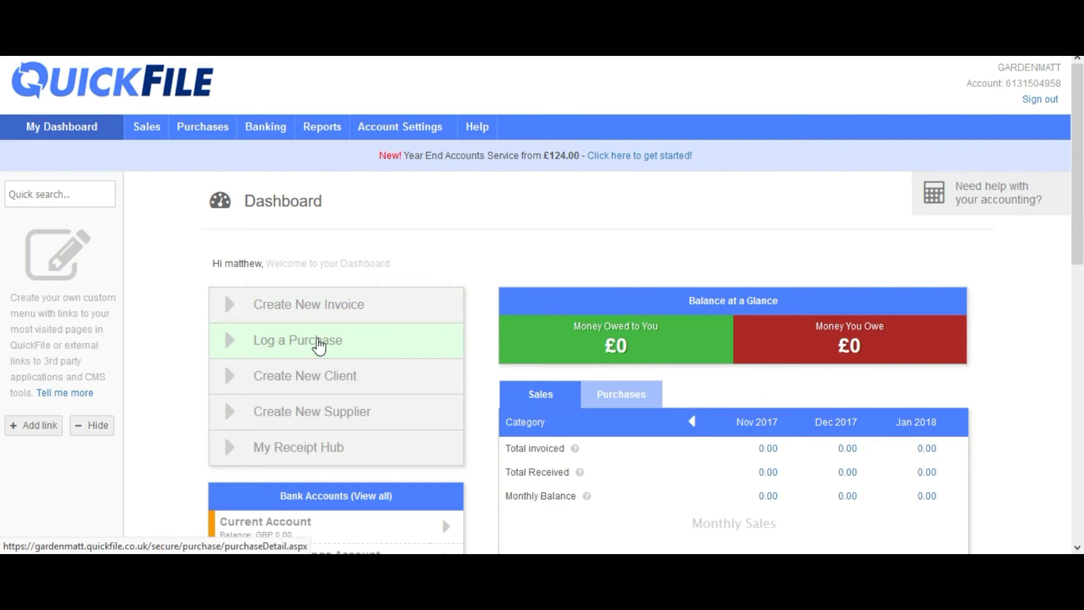
Step: Open the form for logging a purchase, look over its supplier, category and payment sections, and return to the dashboard
left_click(317, 343)
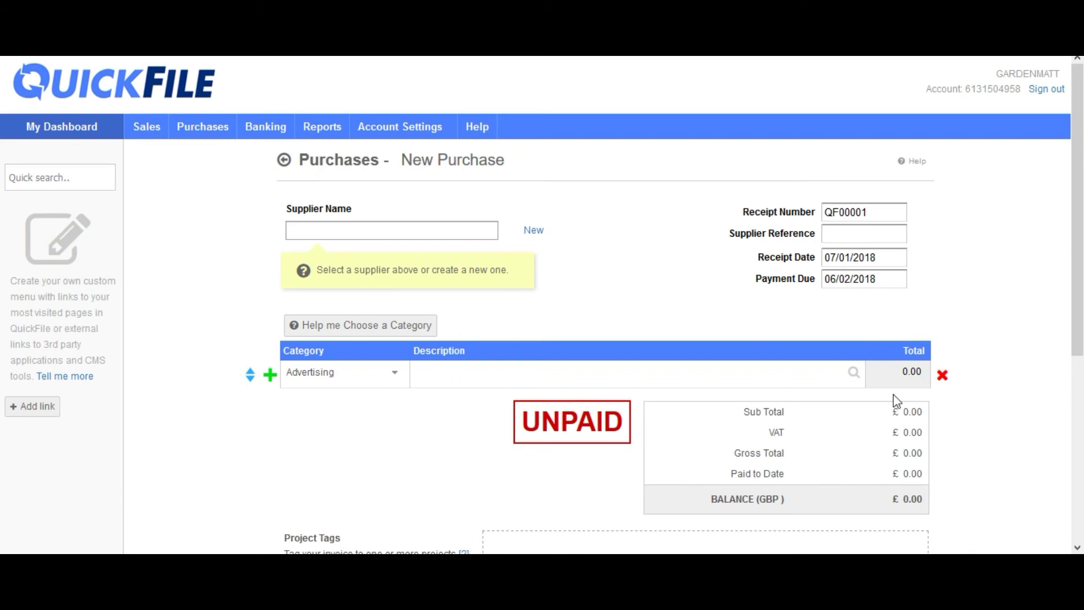
scroll(893, 394, "down", 5)
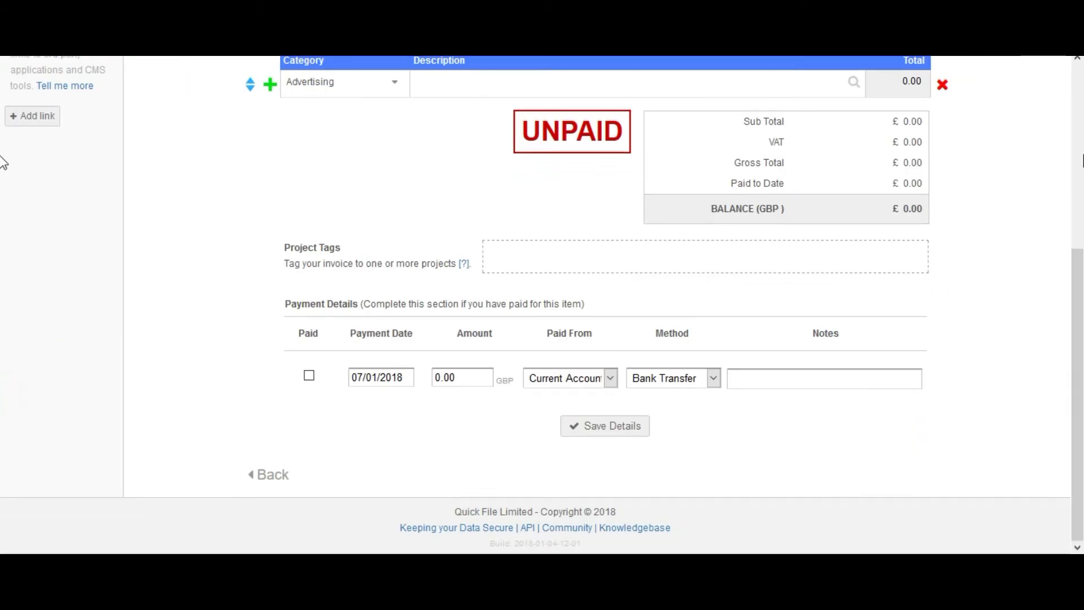
scroll(2, 194, "up", 5)
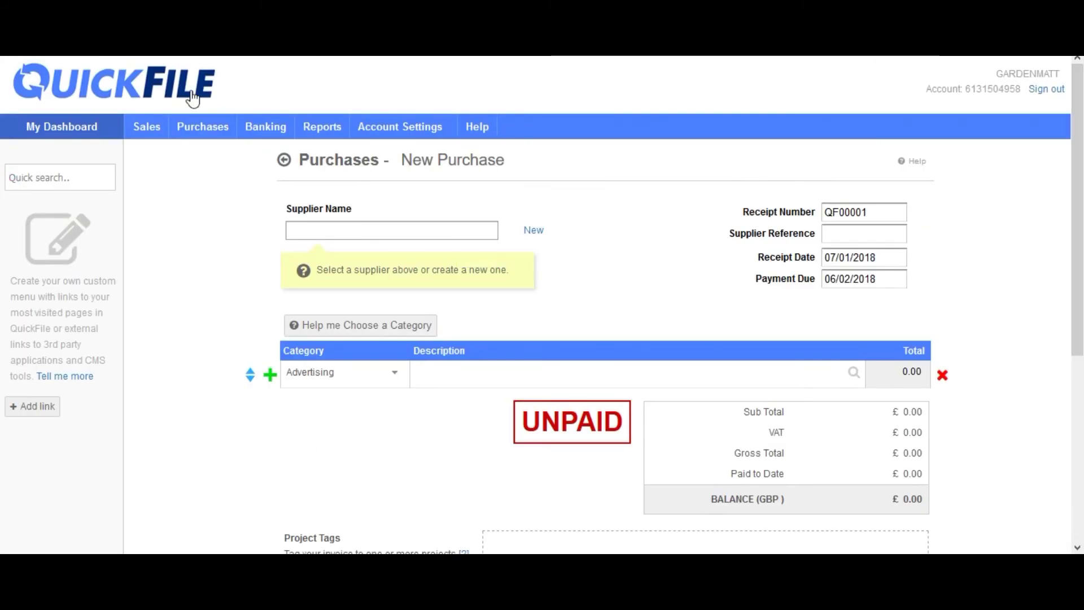
left_click(86, 126)
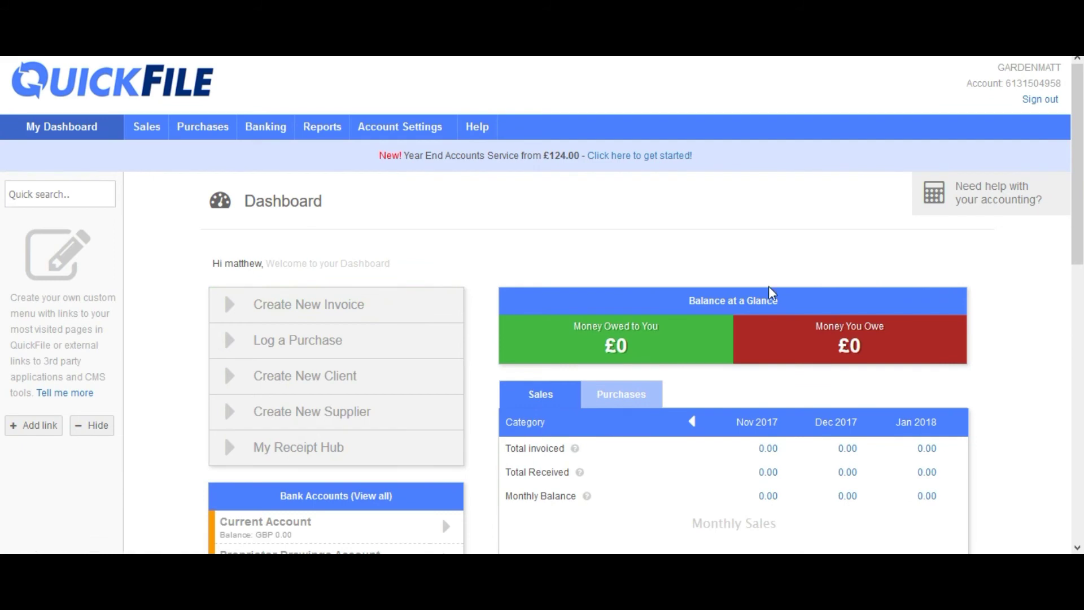
Step: Look over the dashboard's bank accounts, monthly sales chart and recent events
mouse_move(331, 131)
scroll(2, 326, "down", 8)
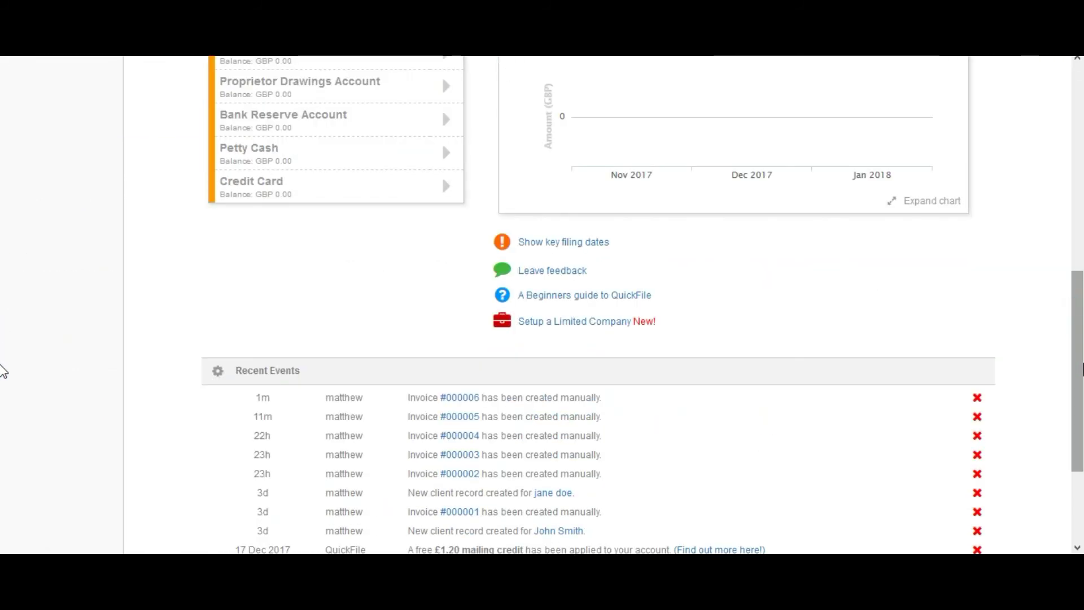
scroll(2, 368, "down", 3)
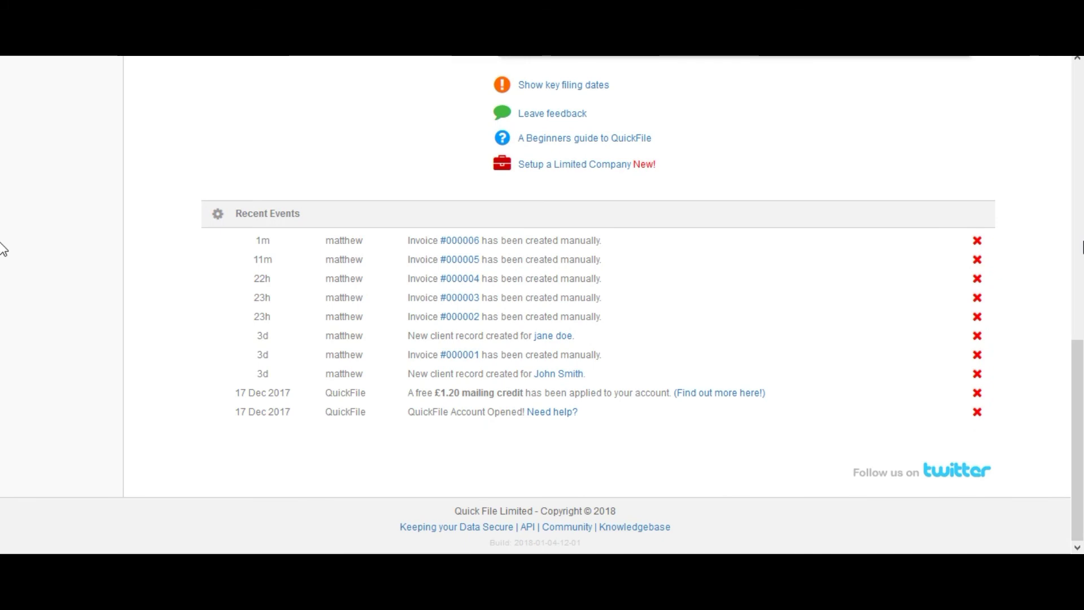
scroll(2, 249, "up", 8)
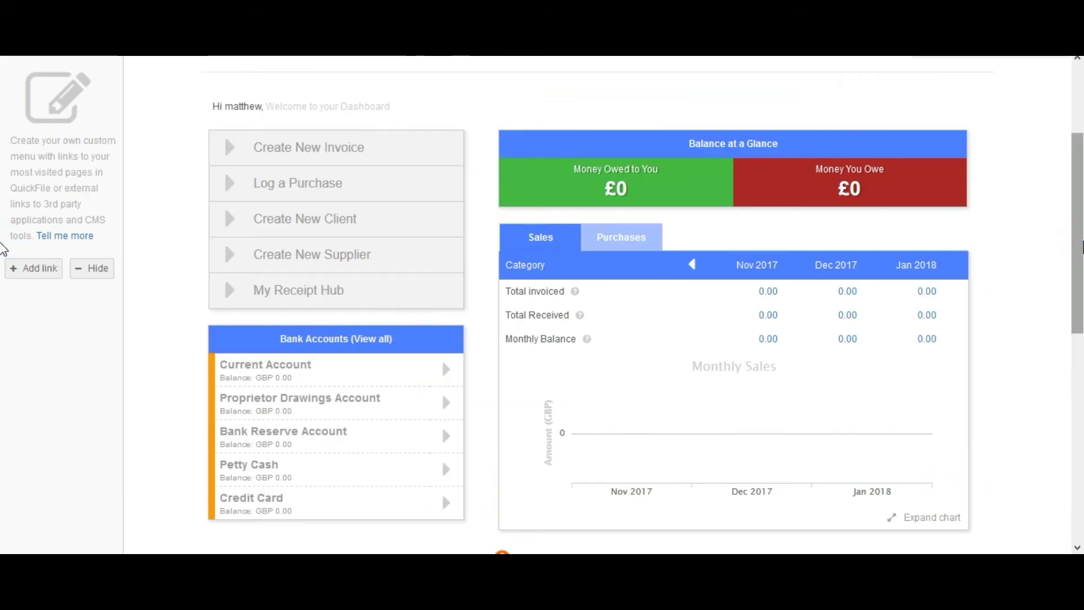